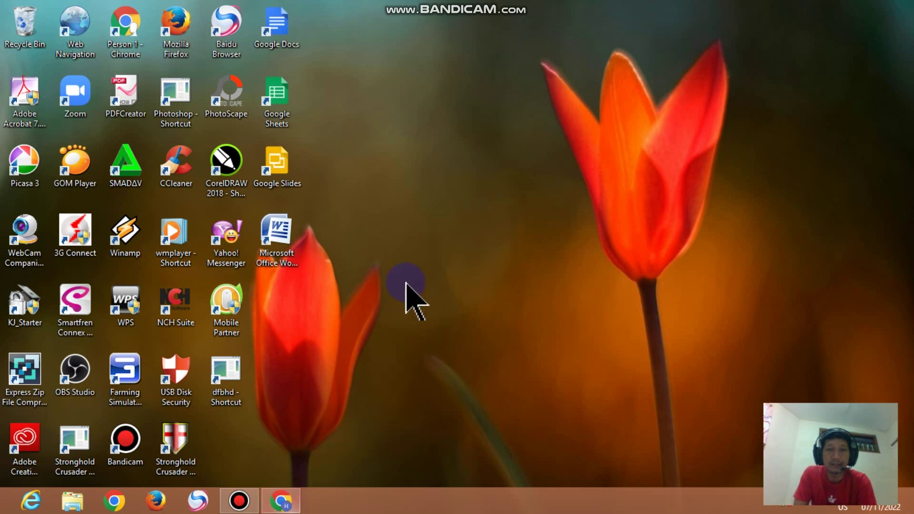
Switch to Chrome, review the google marketplace search and the Screen Record results, and show the Screen Record app page.
{"action": "left_click", "coordinate": [282, 502]}
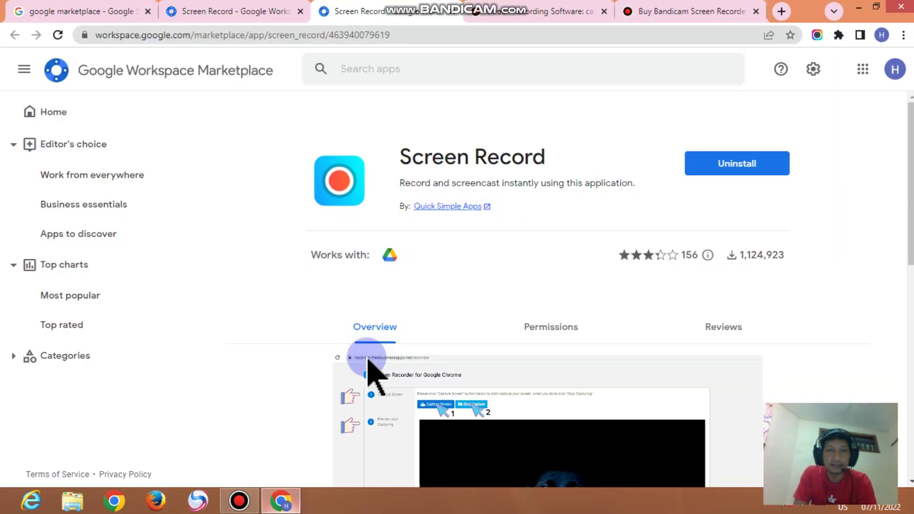
{"action": "left_click", "coordinate": [92, 11]}
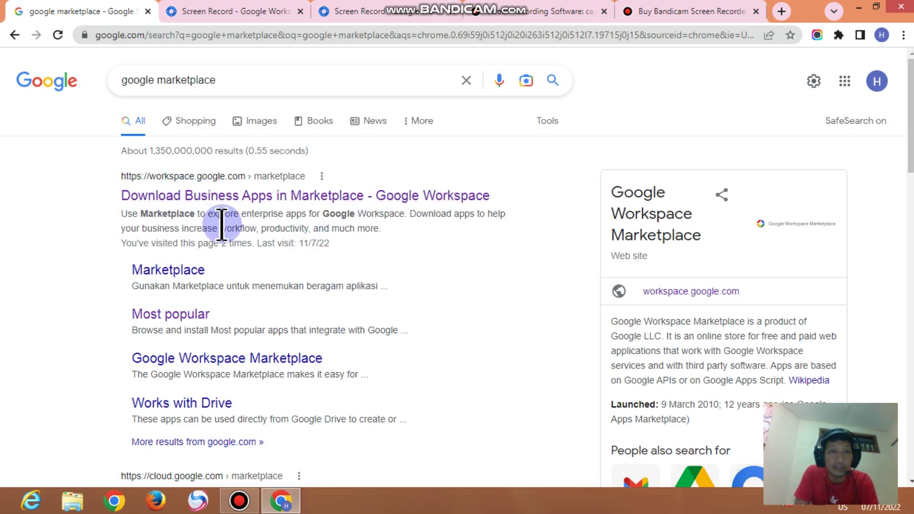
{"action": "left_click", "coordinate": [240, 15]}
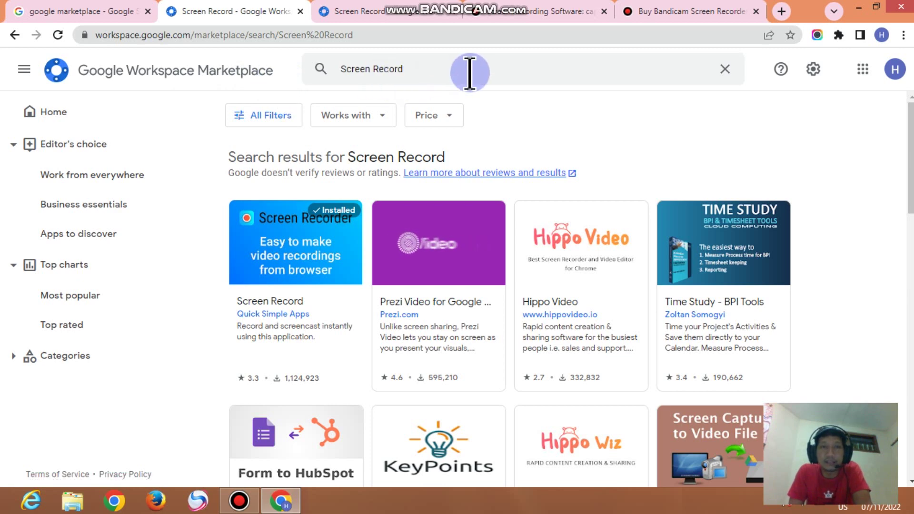
{"action": "left_click", "coordinate": [415, 69]}
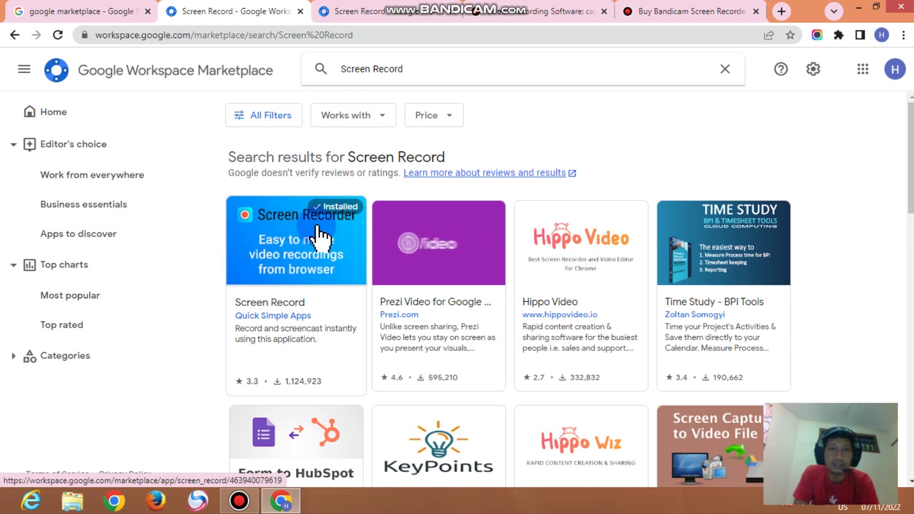
{"action": "left_click", "coordinate": [392, 17]}
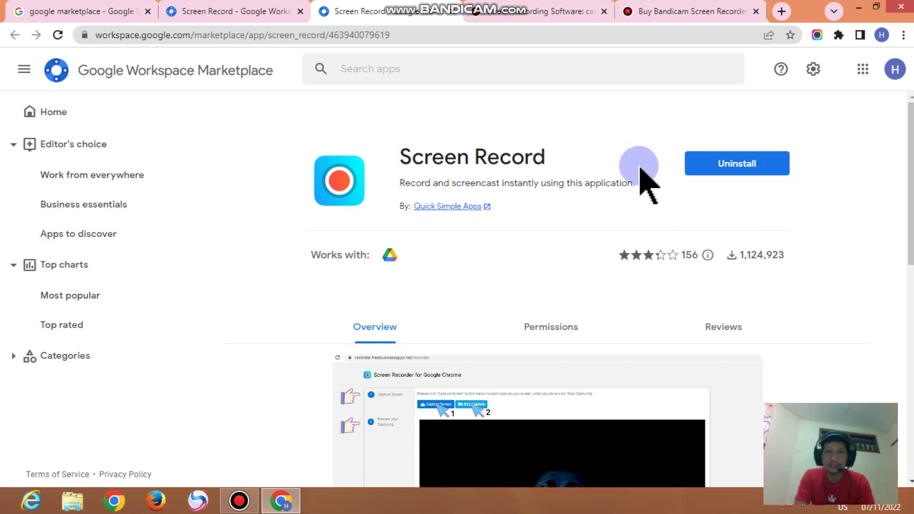
Examine the screen recorder extension's recording options and the Overview section of the Screen Record listing.
{"action": "left_click", "coordinate": [817, 35]}
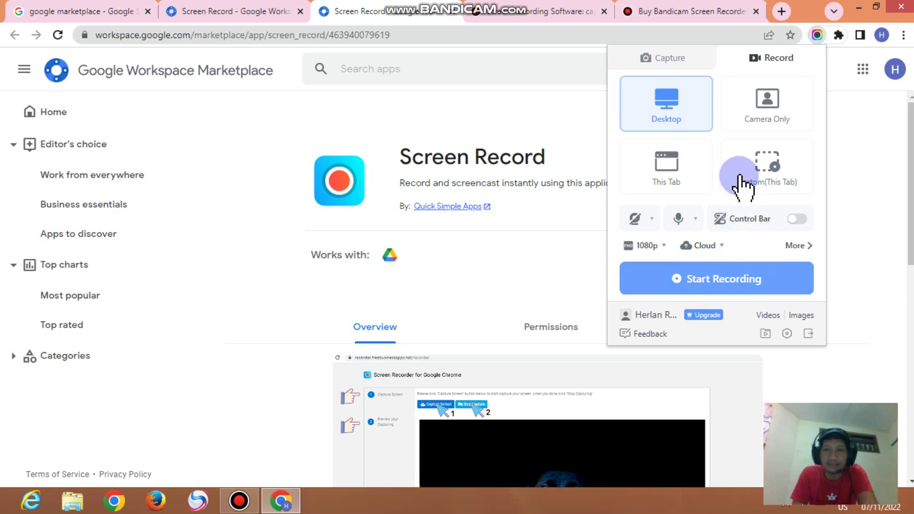
{"action": "left_click", "coordinate": [855, 136]}
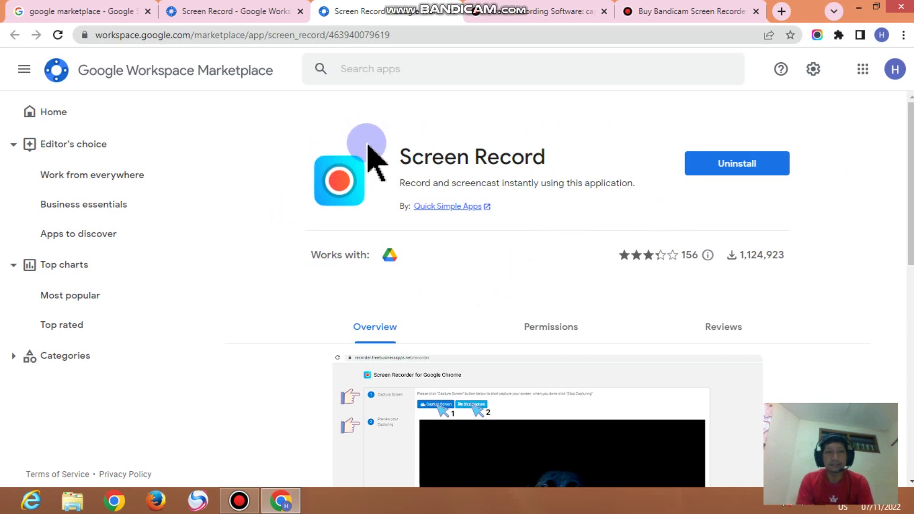
{"action": "scroll", "coordinate": [760, 269], "scroll_direction": "down", "scroll_amount": 4}
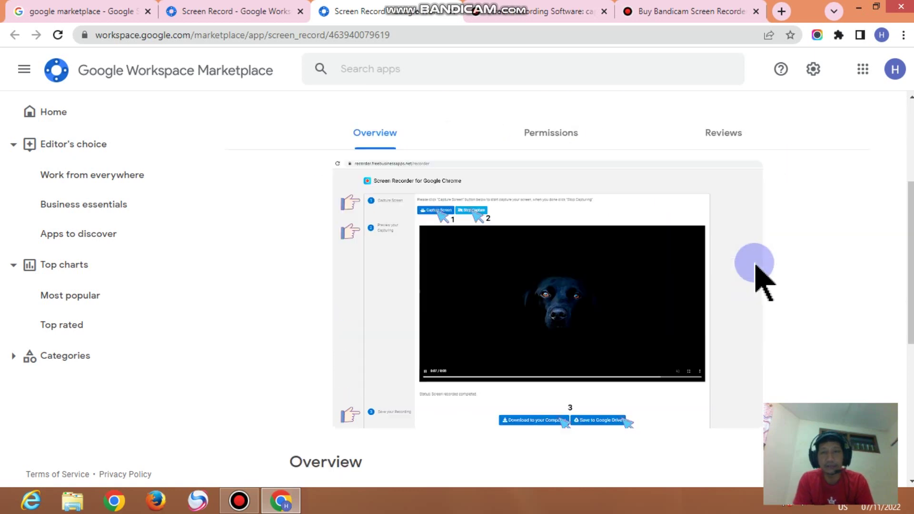
{"action": "scroll", "coordinate": [758, 267], "scroll_direction": "down", "scroll_amount": 4}
{"action": "scroll", "coordinate": [755, 265], "scroll_direction": "up", "scroll_amount": 3}
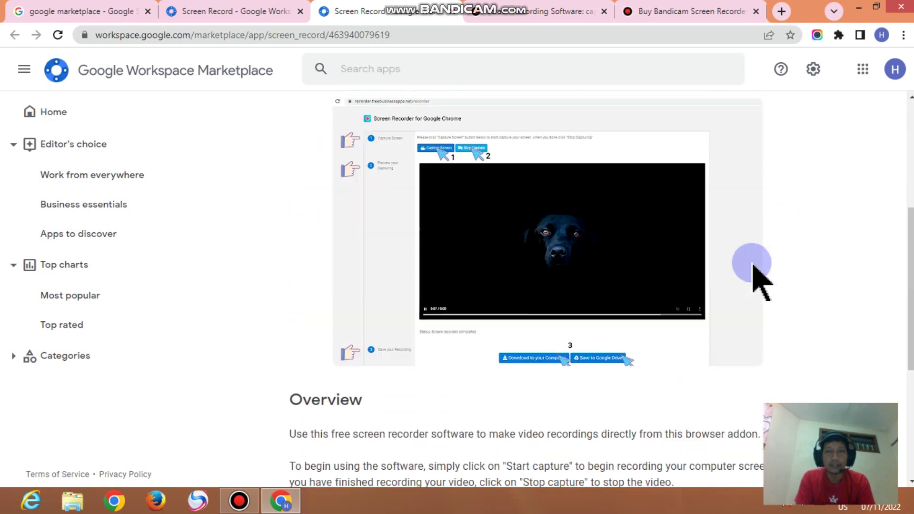
{"action": "scroll", "coordinate": [753, 266], "scroll_direction": "up", "scroll_amount": 5}
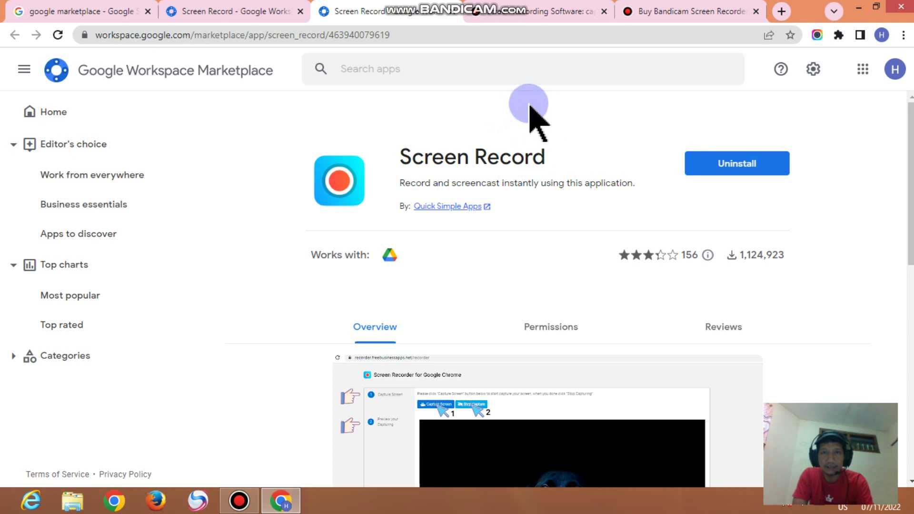
{"action": "left_click", "coordinate": [540, 15]}
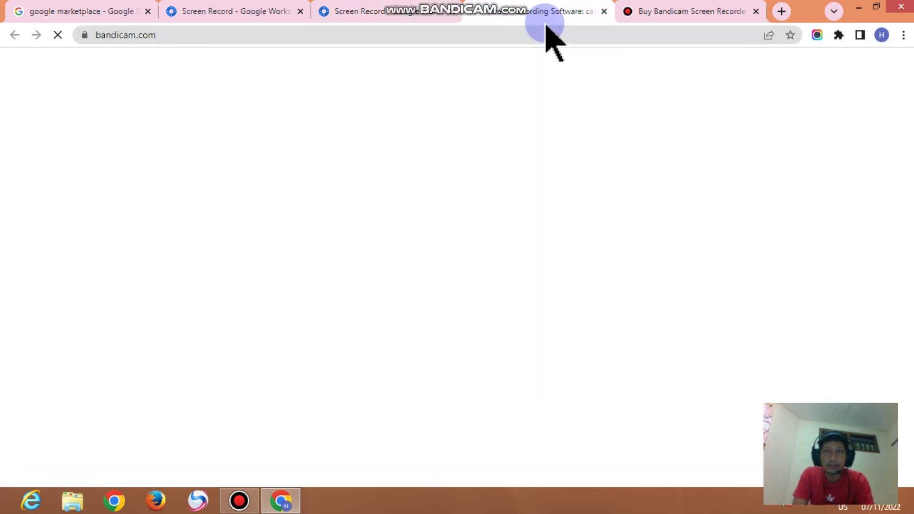
{"action": "left_click", "coordinate": [673, 14]}
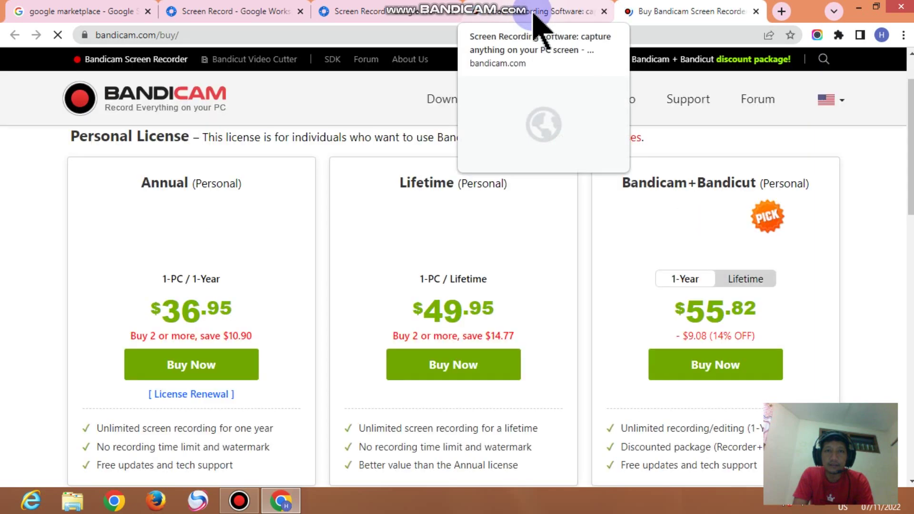
{"action": "left_click", "coordinate": [522, 16]}
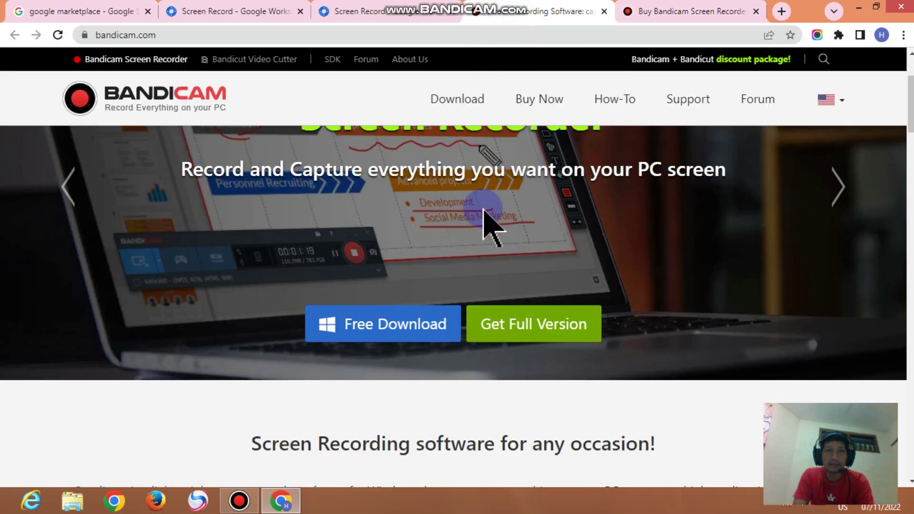
{"action": "scroll", "coordinate": [705, 238], "scroll_direction": "down", "scroll_amount": 2}
{"action": "scroll", "coordinate": [716, 242], "scroll_direction": "up", "scroll_amount": 2}
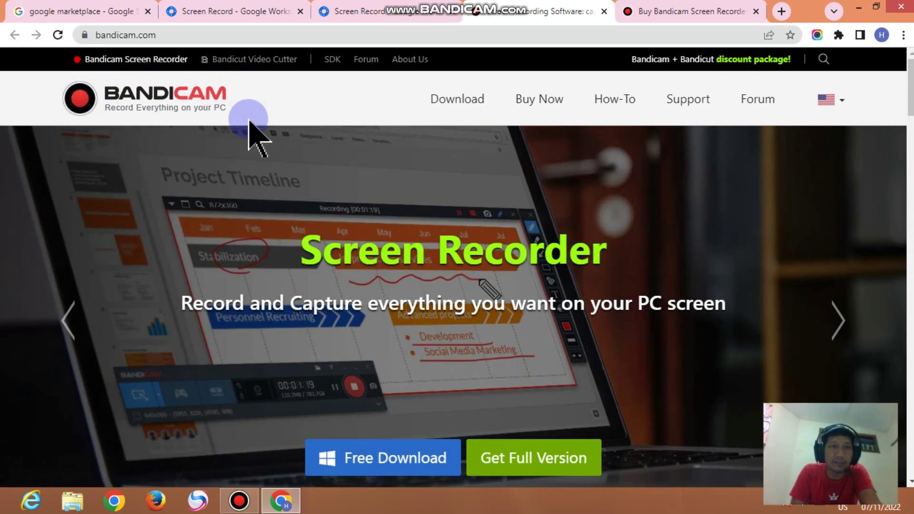
{"action": "left_click", "coordinate": [161, 36]}
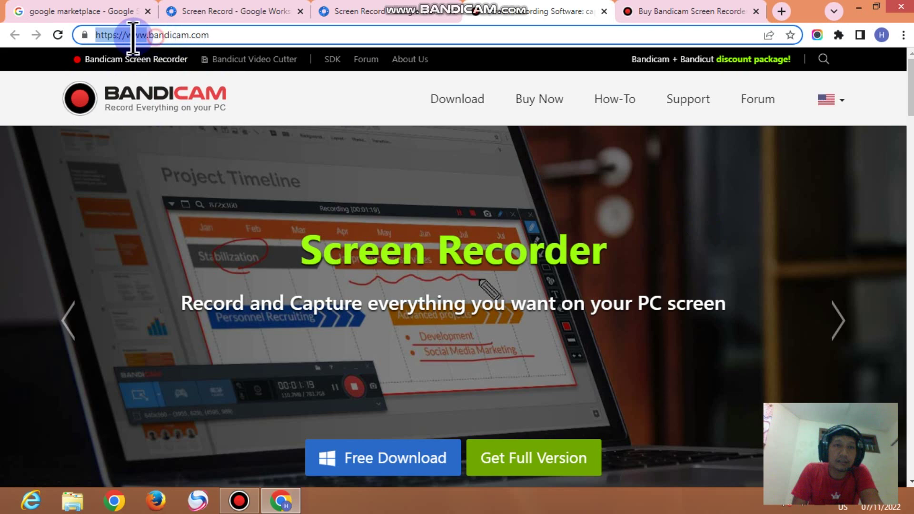
{"action": "left_click", "coordinate": [214, 34]}
{"action": "left_click", "coordinate": [199, 35]}
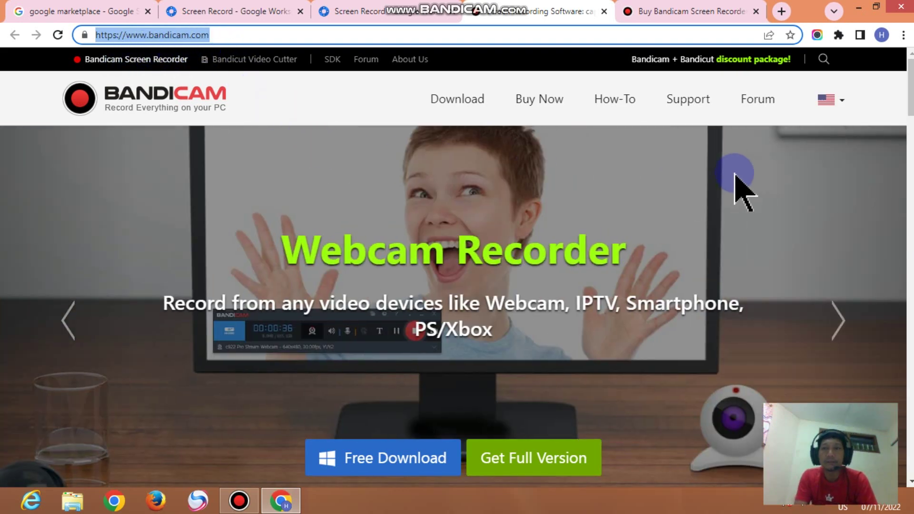
Examine the Free Download and Get Full Version options on the Bandicam homepage.
{"action": "scroll", "coordinate": [735, 175], "scroll_direction": "down", "scroll_amount": 1}
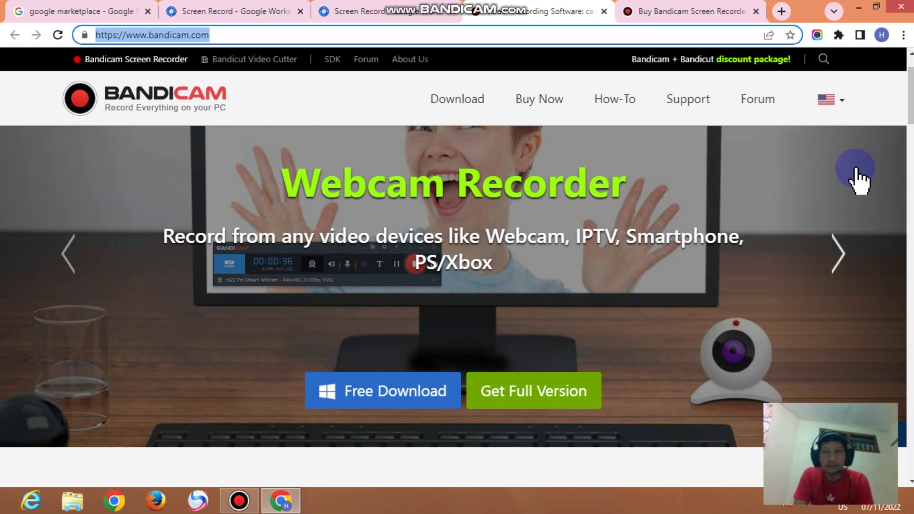
{"action": "left_click", "coordinate": [910, 111]}
{"action": "scroll", "coordinate": [910, 110], "scroll_direction": "down", "scroll_amount": 3}
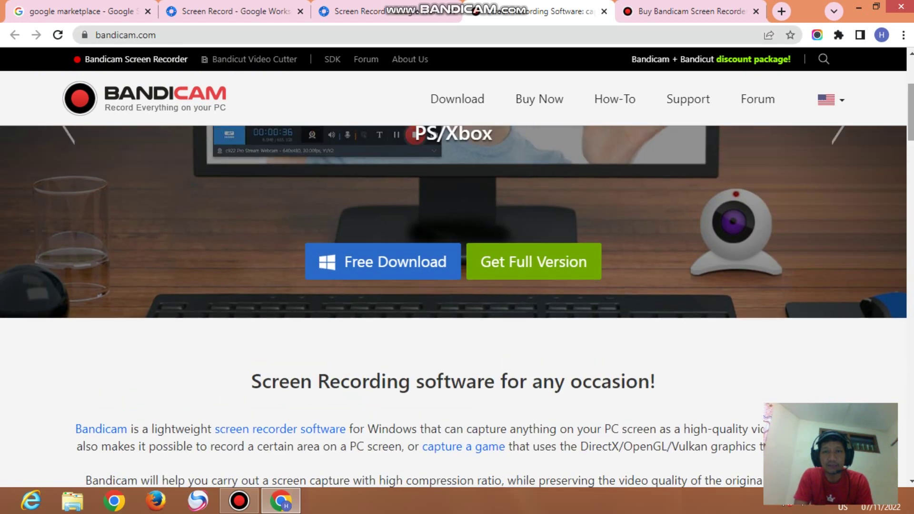
{"action": "scroll", "coordinate": [622, 275], "scroll_direction": "up", "scroll_amount": 1}
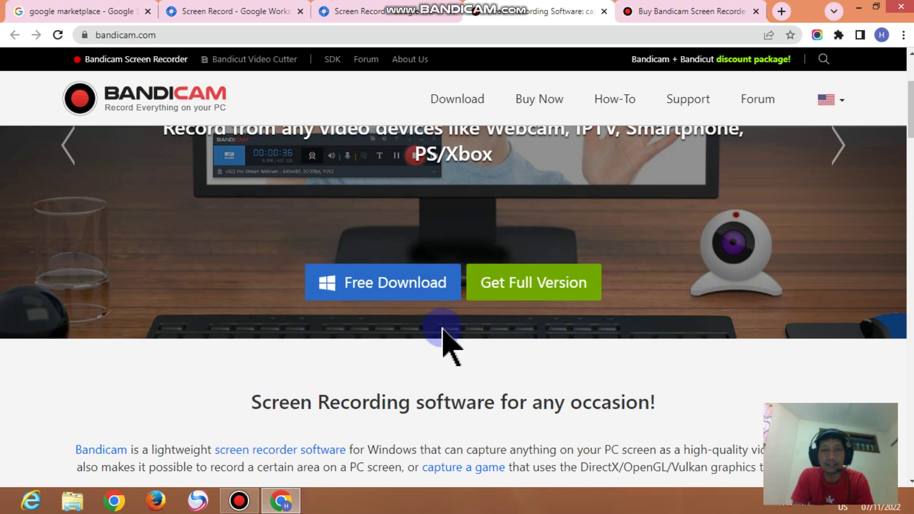
{"action": "scroll", "coordinate": [807, 287], "scroll_direction": "up", "scroll_amount": 3}
{"action": "scroll", "coordinate": [762, 305], "scroll_direction": "up", "scroll_amount": 1}
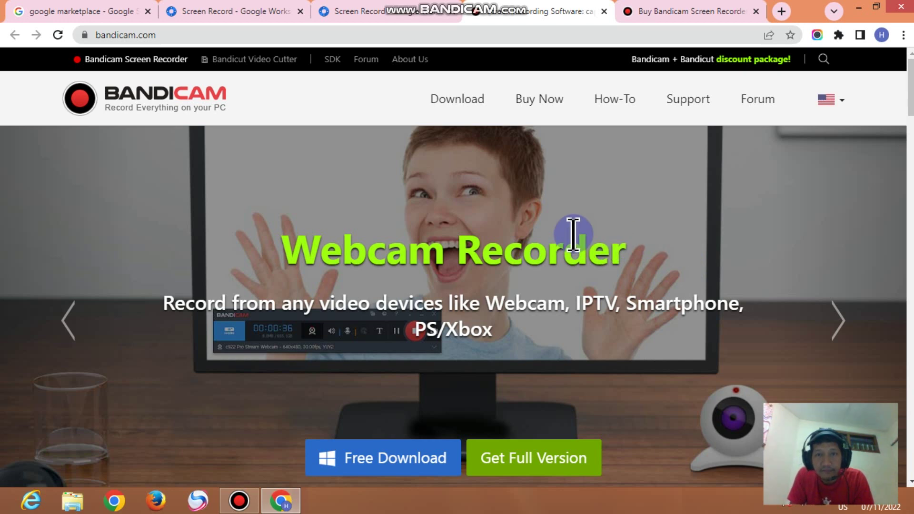
Review the Annual, Lifetime and Bandicam+Bandicut personal license plans on the Bandicam purchase page, and minimize the browser.
{"action": "left_click", "coordinate": [689, 14]}
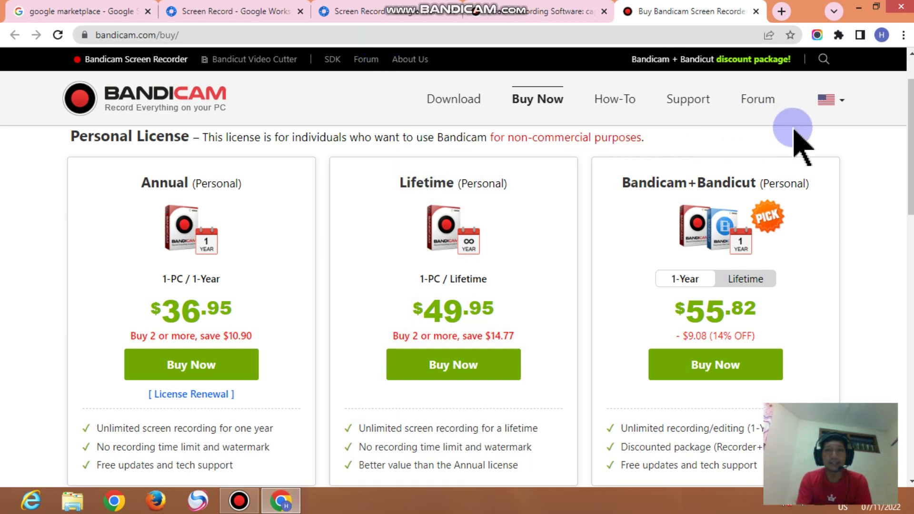
{"action": "scroll", "coordinate": [903, 139], "scroll_direction": "down", "scroll_amount": 3}
{"action": "scroll", "coordinate": [903, 163], "scroll_direction": "up", "scroll_amount": 3}
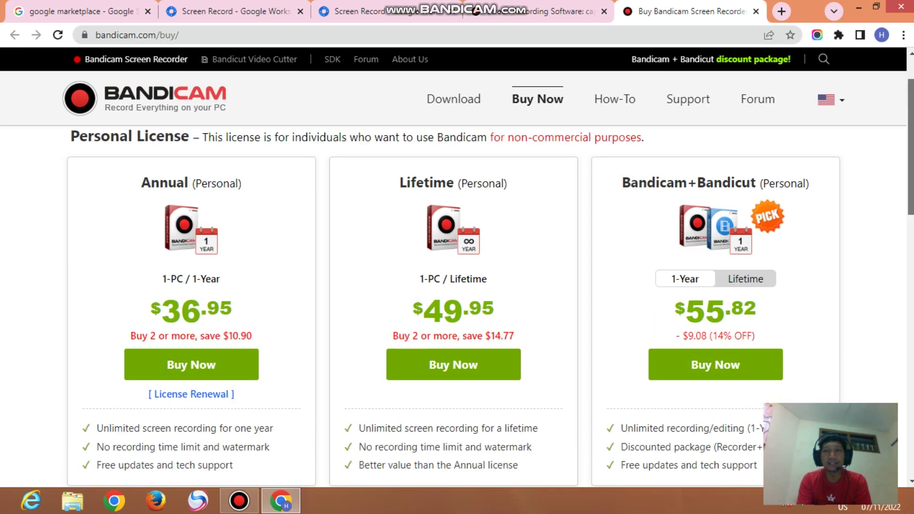
{"action": "scroll", "coordinate": [904, 163], "scroll_direction": "down", "scroll_amount": 1}
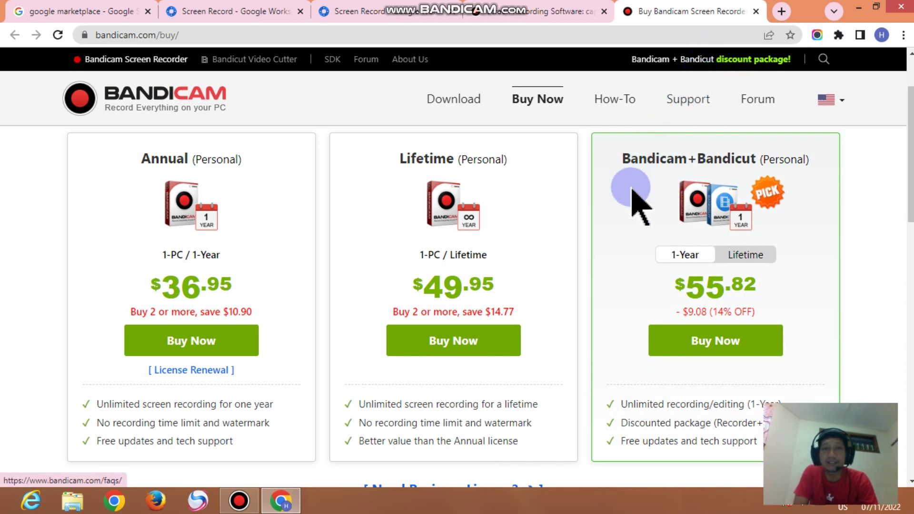
{"action": "left_click", "coordinate": [859, 9]}
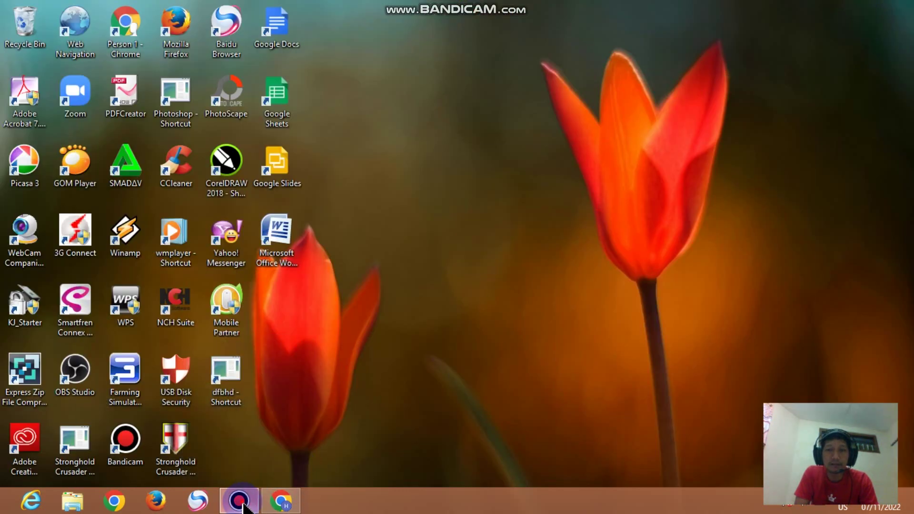
Switch to Bandicam, read its license information, and briefly revisit the license plans in the browser.
{"action": "left_click", "coordinate": [239, 501]}
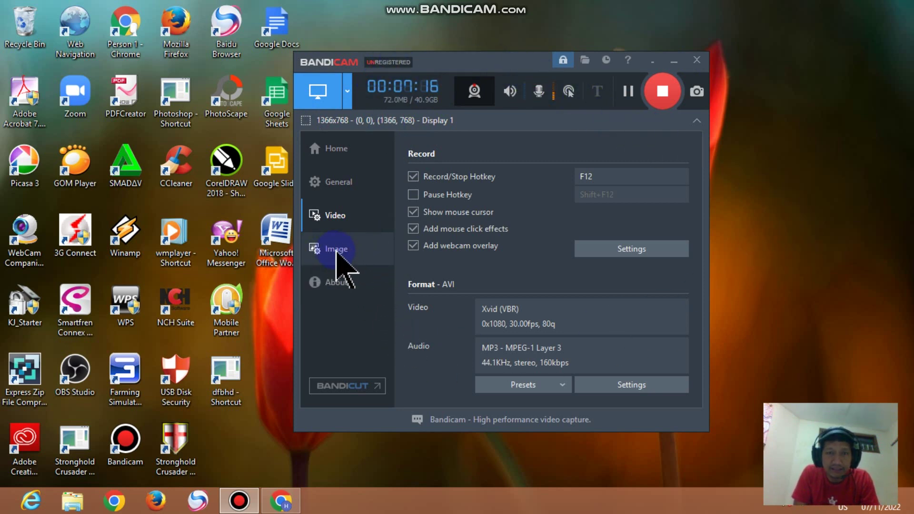
{"action": "left_click", "coordinate": [337, 284]}
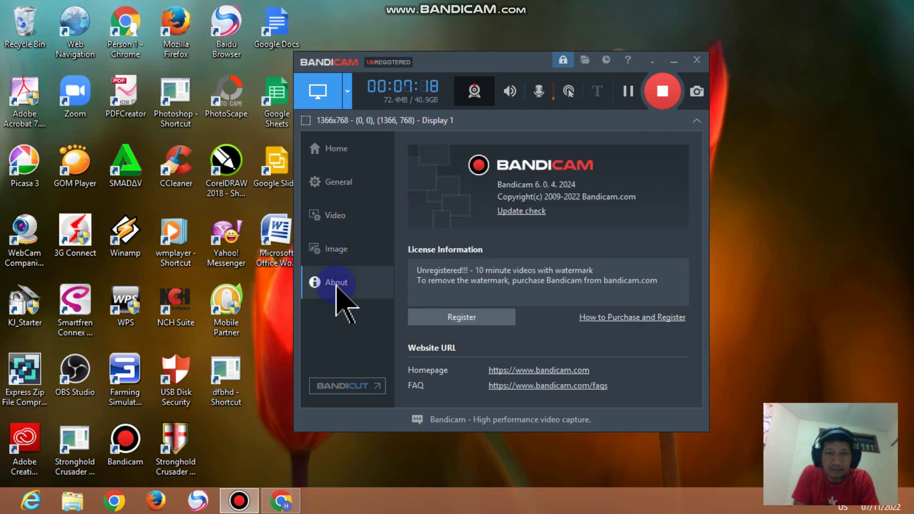
{"action": "left_click", "coordinate": [446, 256]}
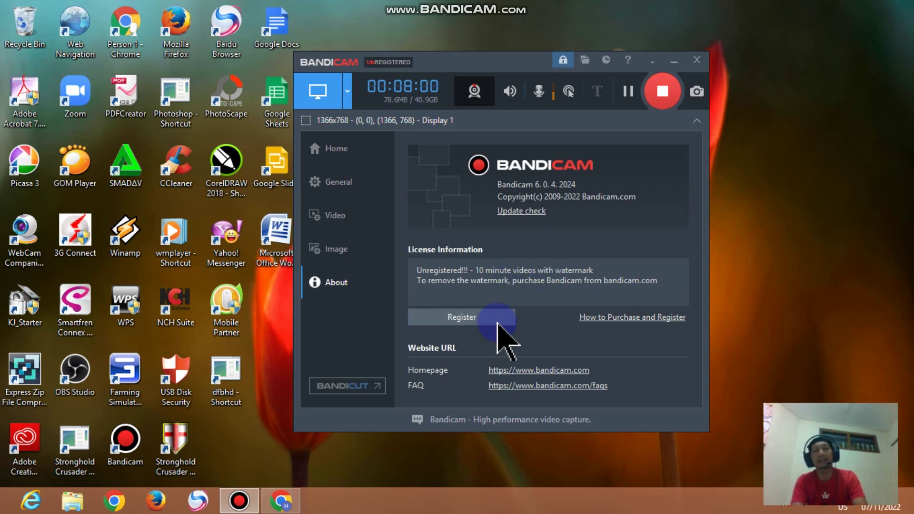
{"action": "left_click", "coordinate": [294, 501]}
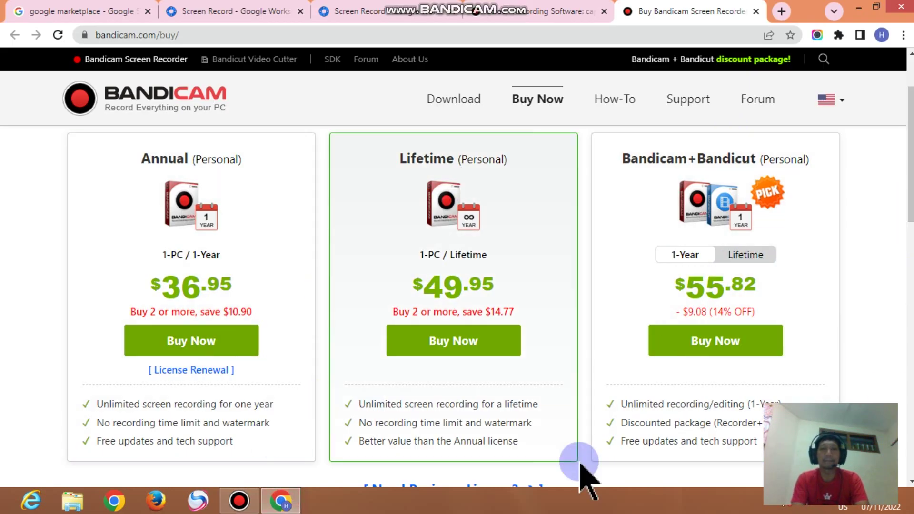
{"action": "left_click", "coordinate": [859, 7]}
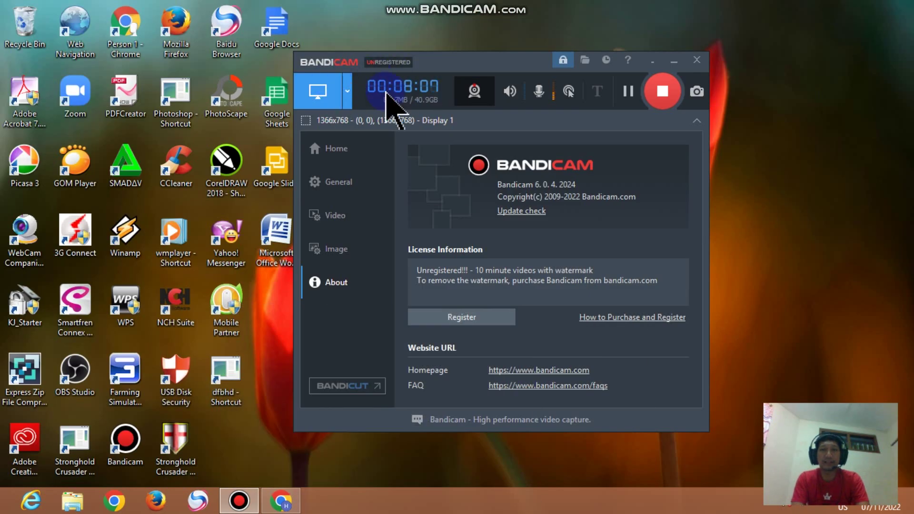
Toggle Bandicam's speaker and microphone recording off and back on.
{"action": "left_click", "coordinate": [509, 90]}
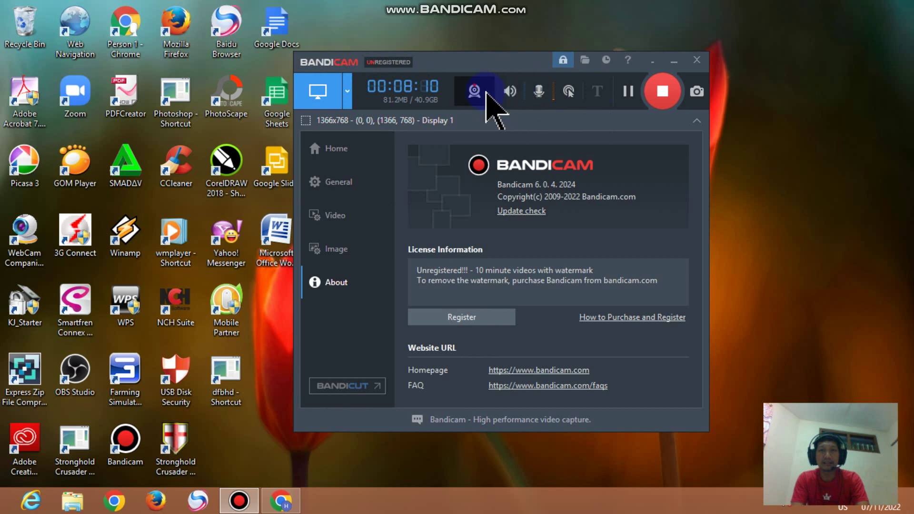
{"action": "left_click", "coordinate": [511, 90]}
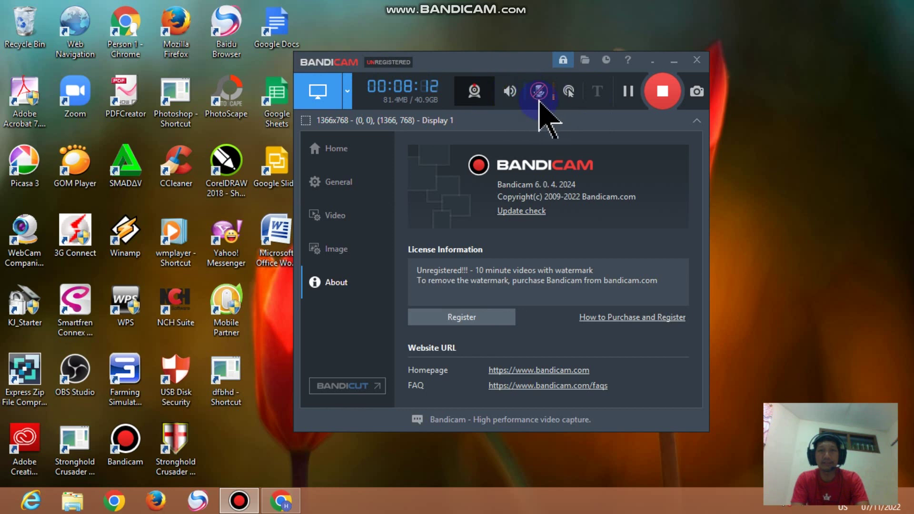
{"action": "left_click", "coordinate": [540, 98]}
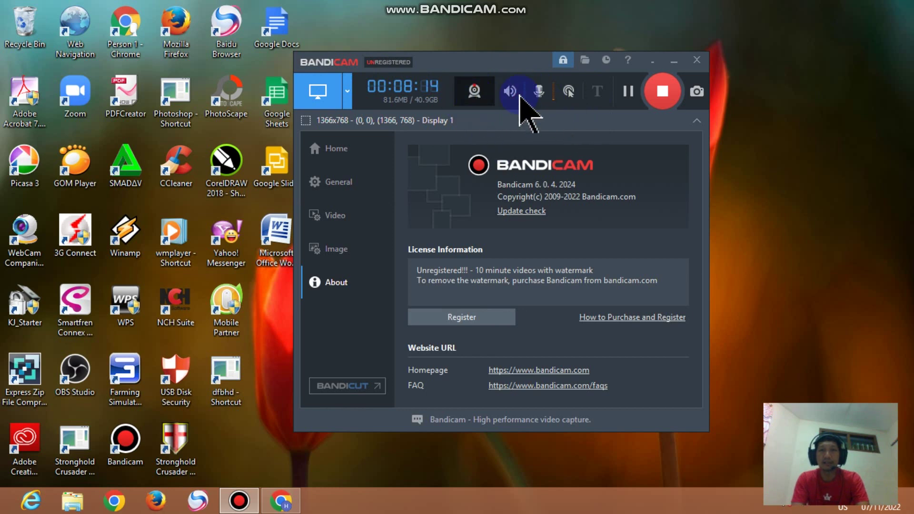